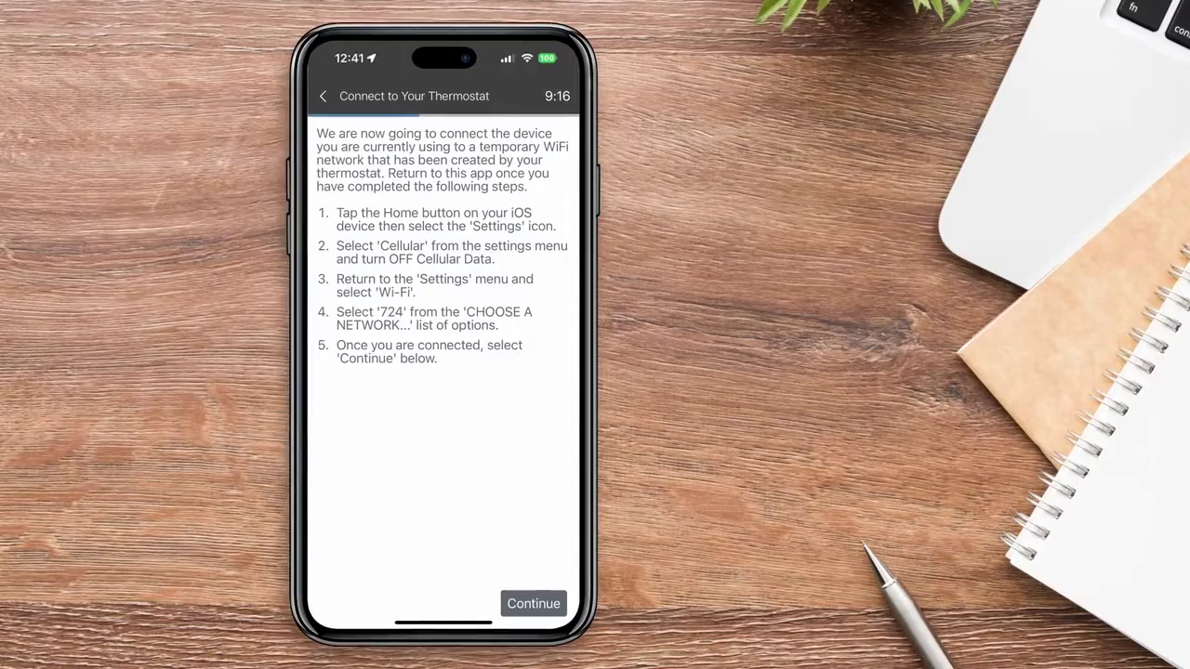
# Advance past Join Mode and the temporary-WiFi instructions to the connection-key explanation.
pyautogui.click(534, 605)
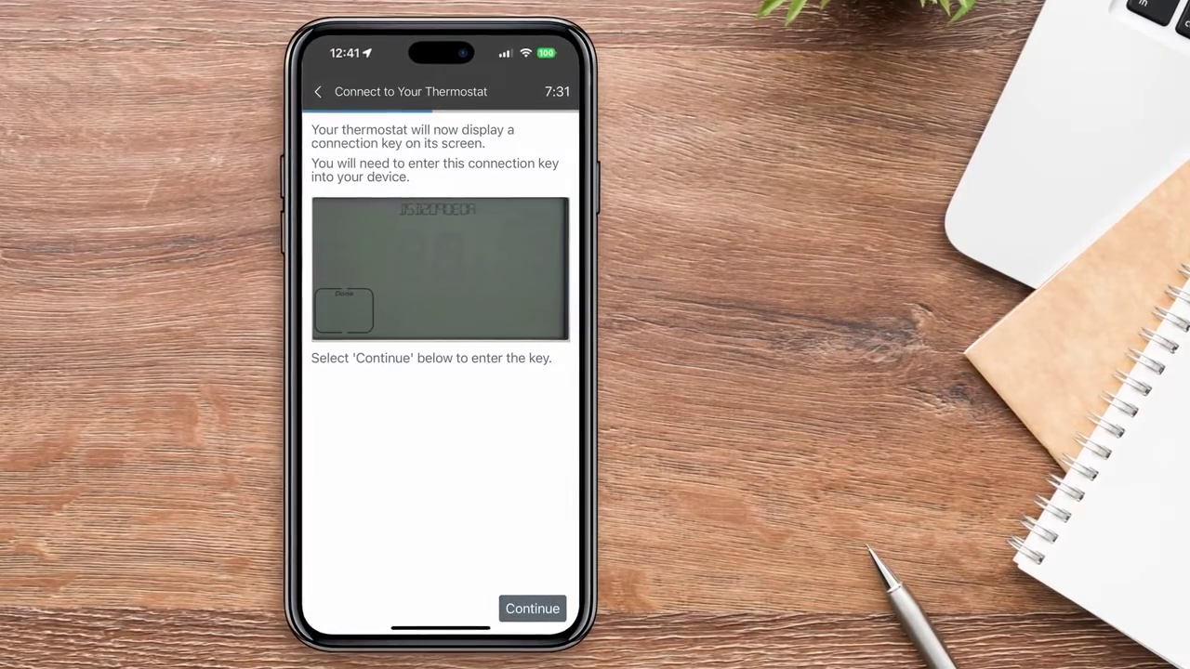
# Enter the thermostat's connection key and continue to its WiFi network list.
pyautogui.click(533, 609)
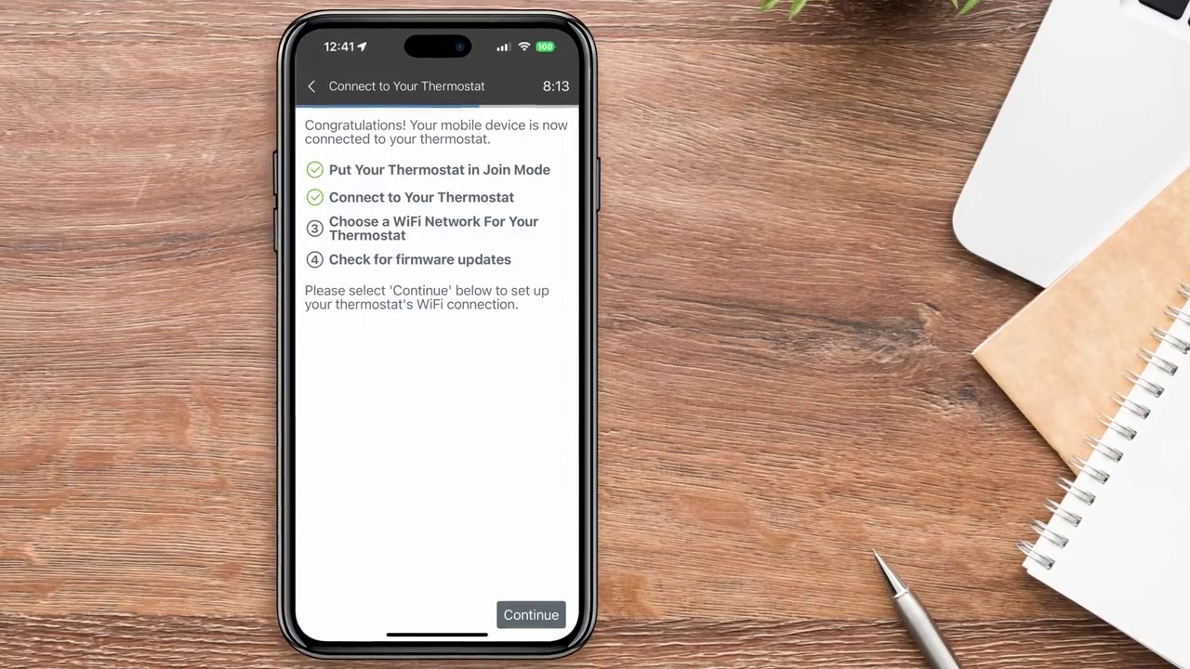
pyautogui.click(531, 616)
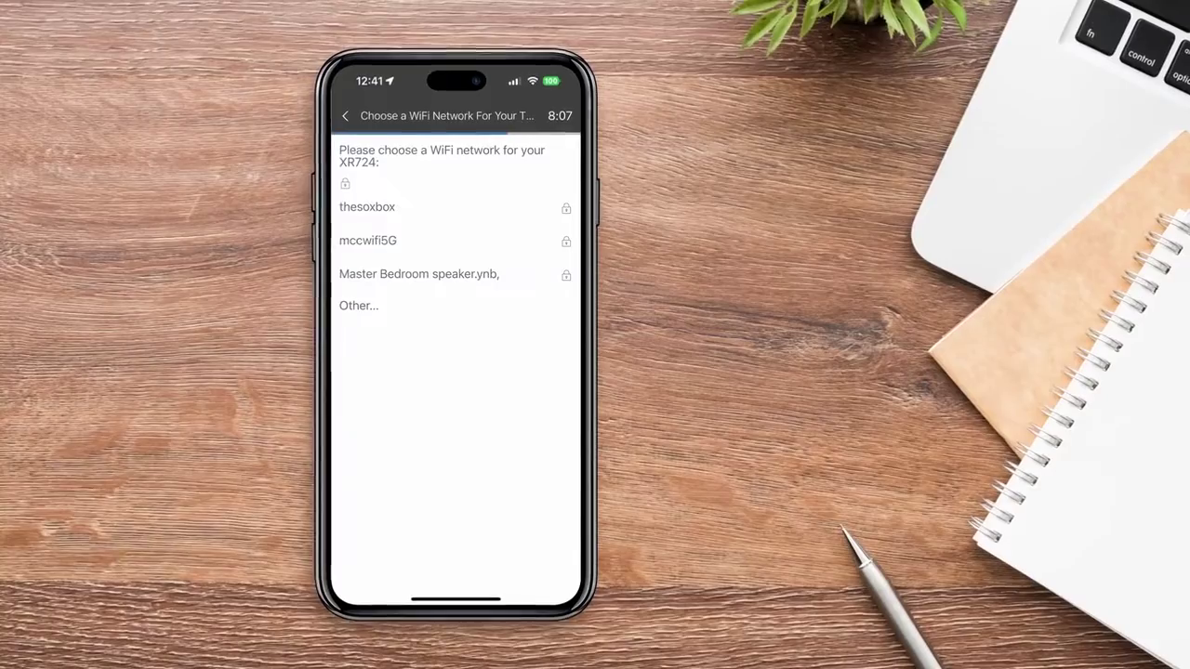
# Select the thesoxbox network for the thermostat and enter the WiFi password.
pyautogui.click(382, 204)
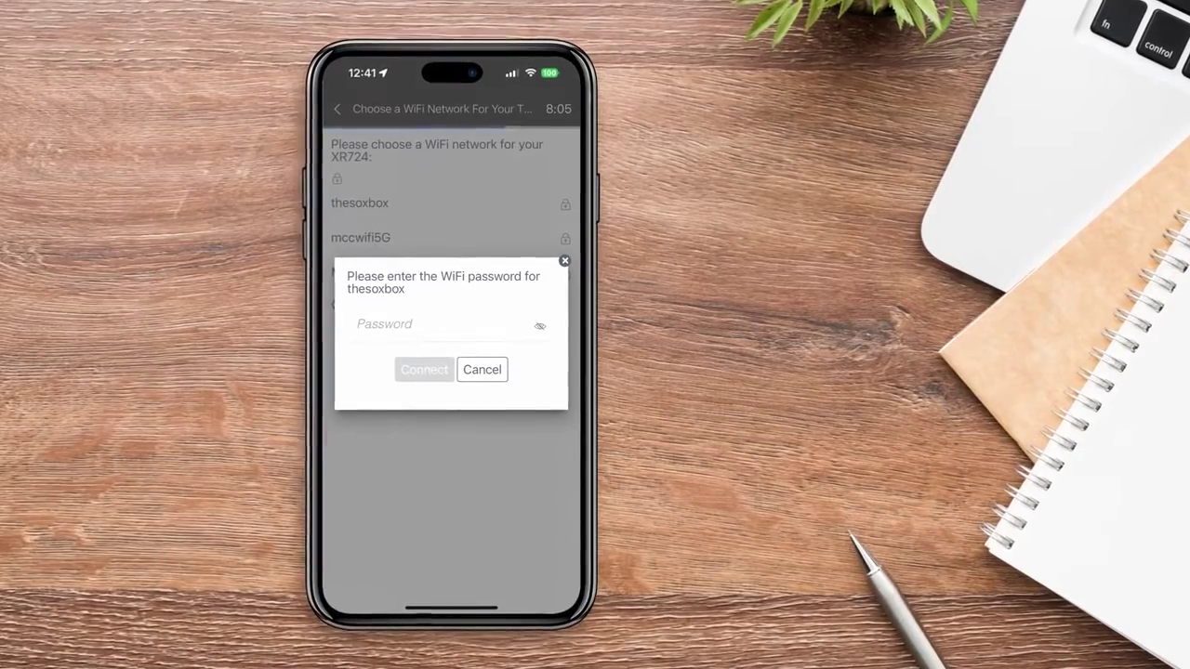
pyautogui.write('xxxxxx')
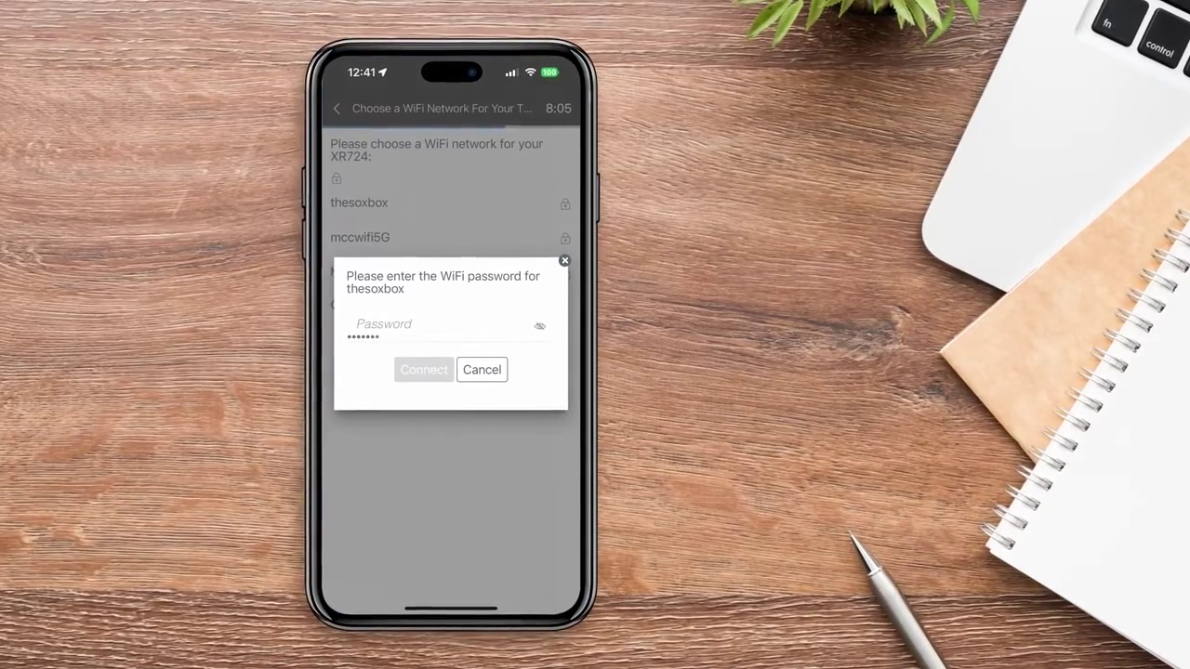
pyautogui.write('xxxxxxxxxxx')
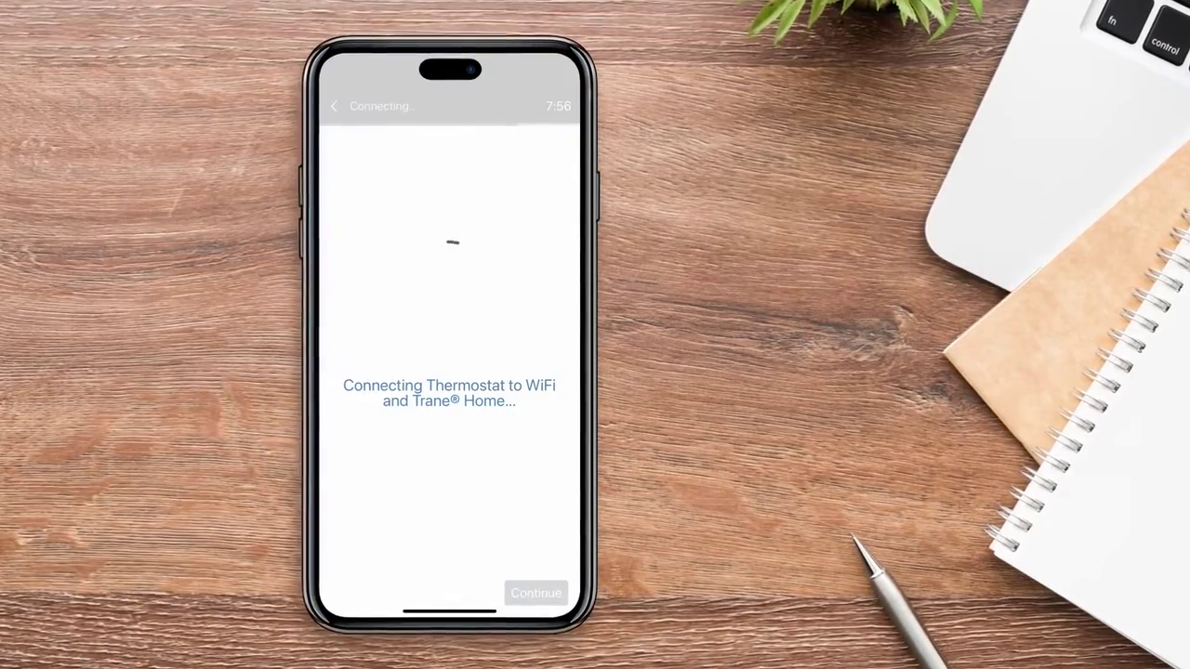